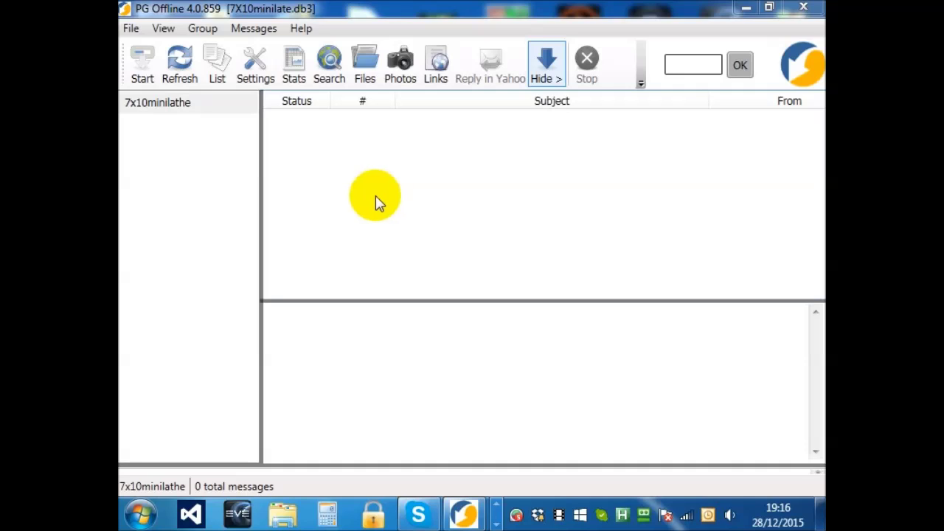
Start Import From Folder and load 7x10minilathe.pg4 as the import source archive.
click(130, 28)
click(161, 162)
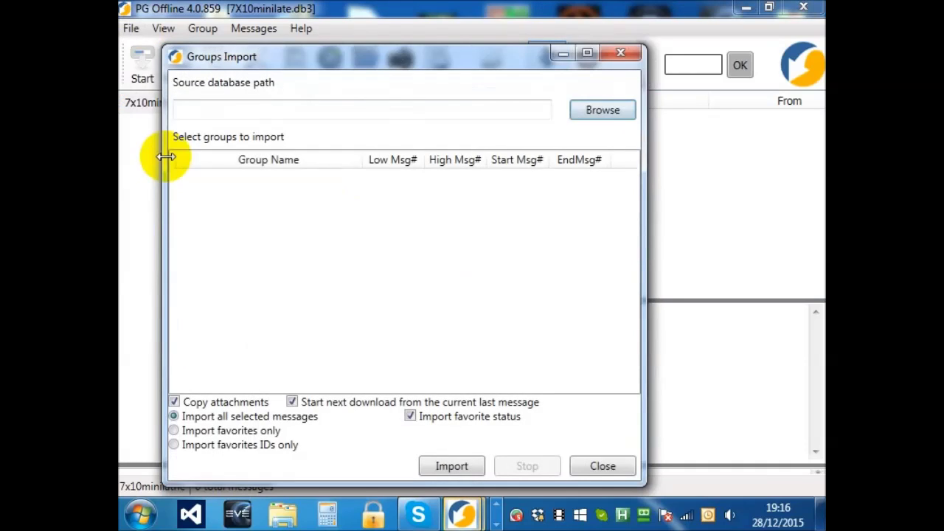
click(580, 116)
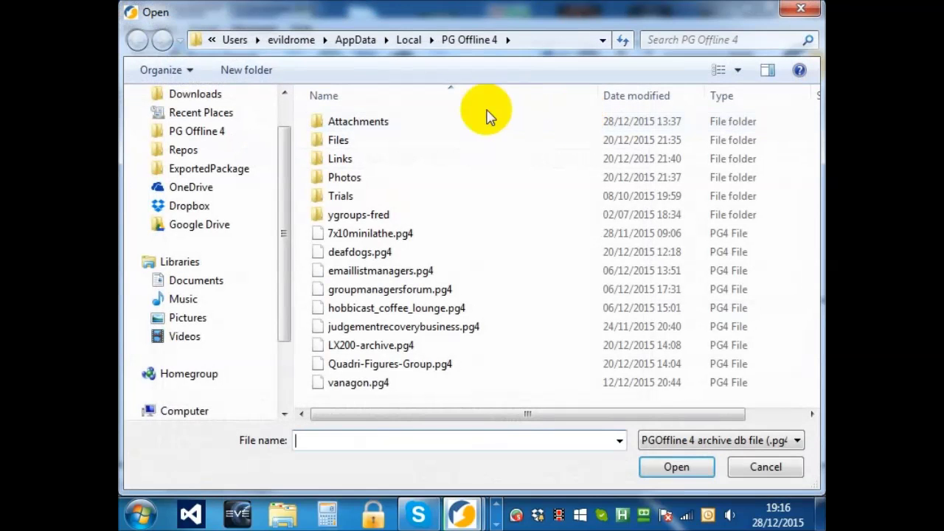
click(418, 236)
click(673, 466)
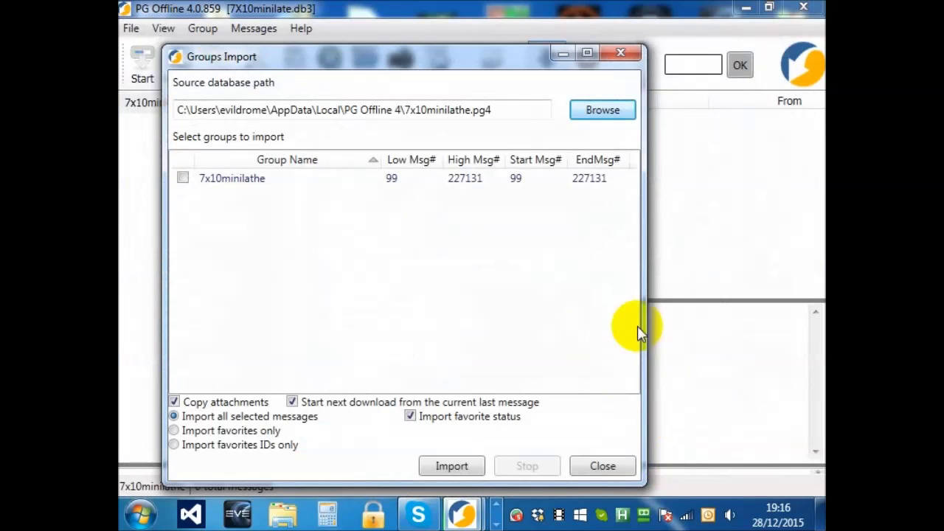
Set the 7x10minilathe group's message range to 99 through 227131.
double_click(261, 184)
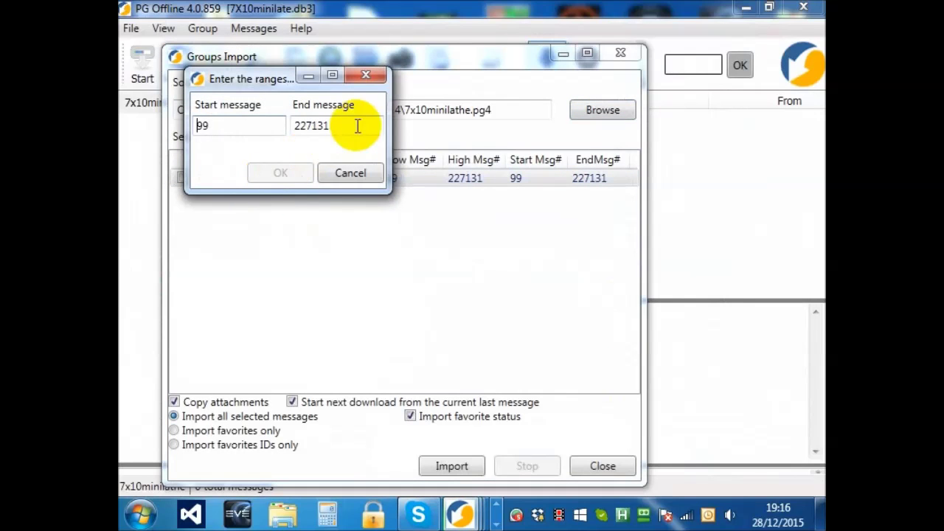
click(257, 126)
drag(257, 126, 121, 150)
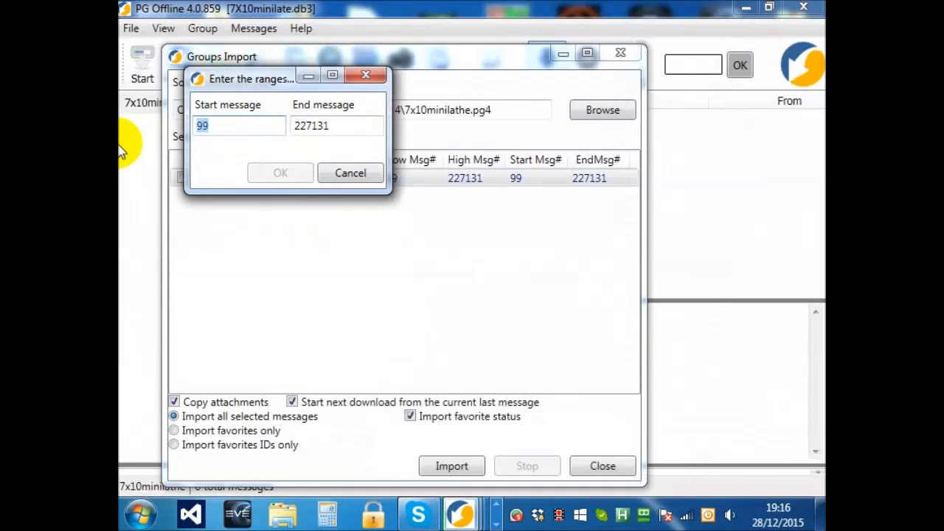
text(2000)
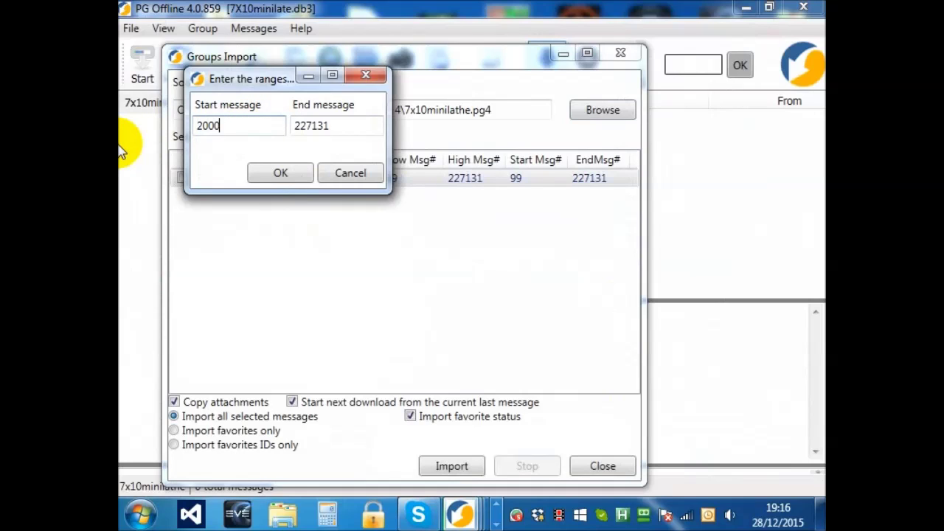
text(0)
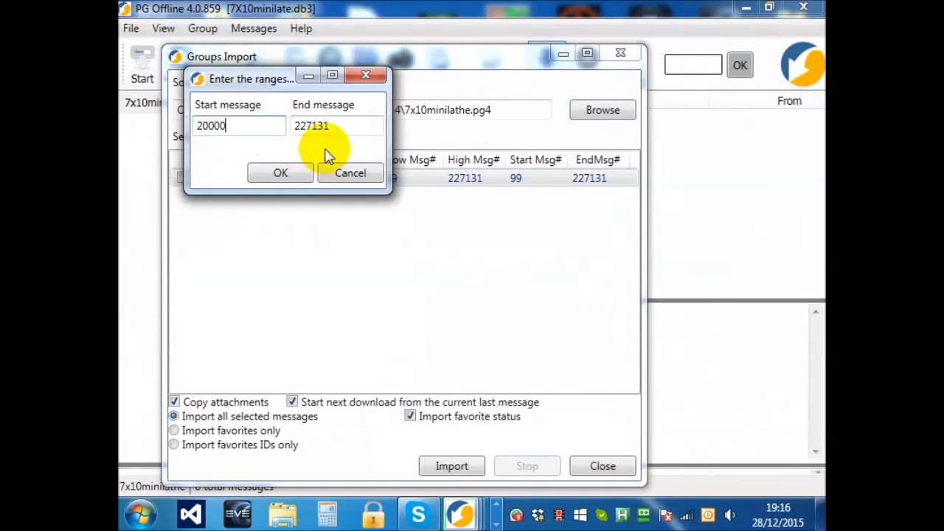
click(336, 127)
drag(340, 126, 253, 133)
text(1)
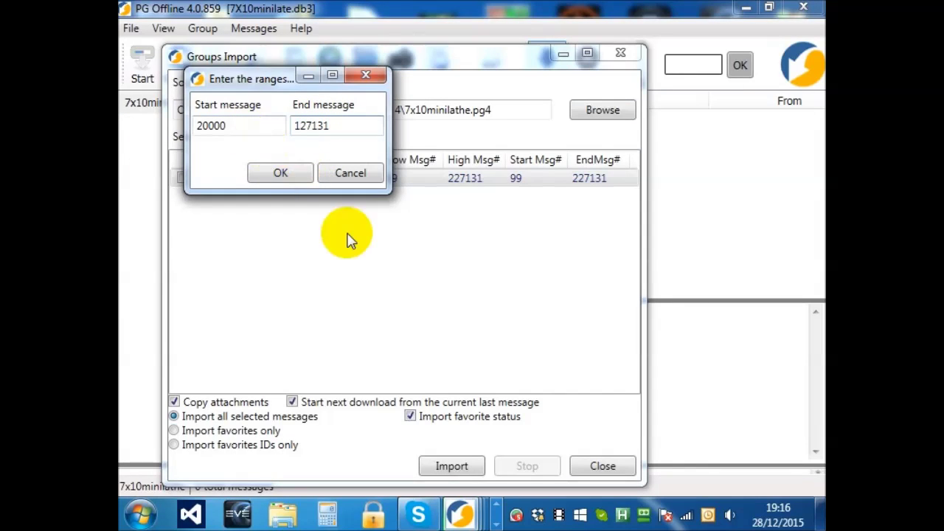
key(BackSpace)
text(2)
key(shift+Tab)
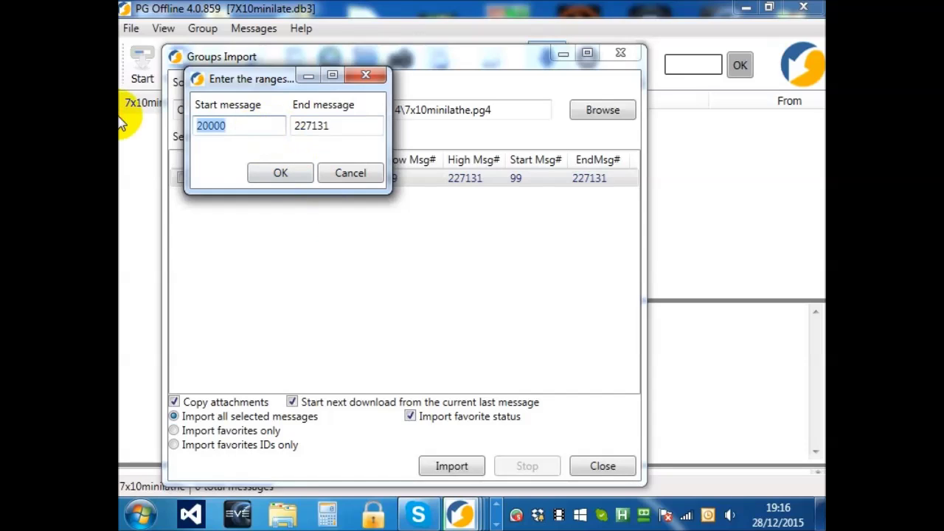
text(99)
click(271, 175)
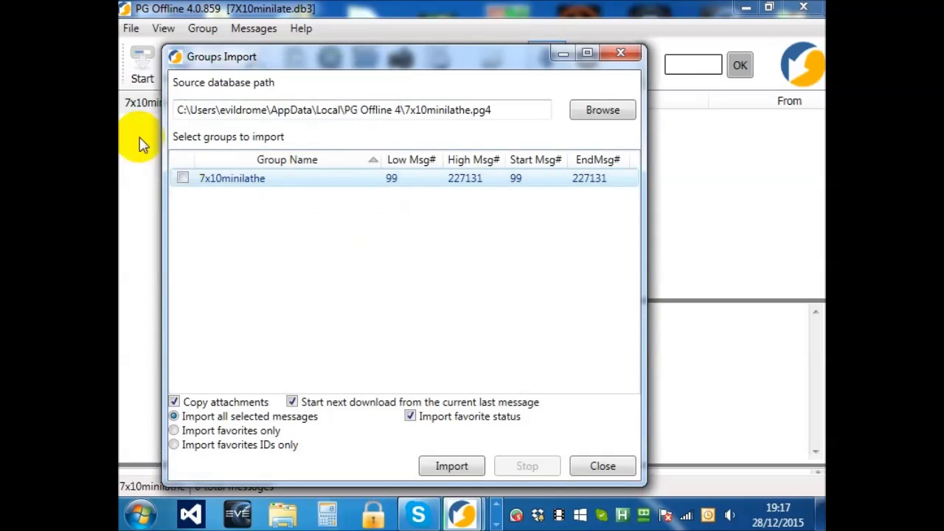
Tick the 7x10minilathe group, import it, and close the import window when finished.
click(182, 178)
click(452, 467)
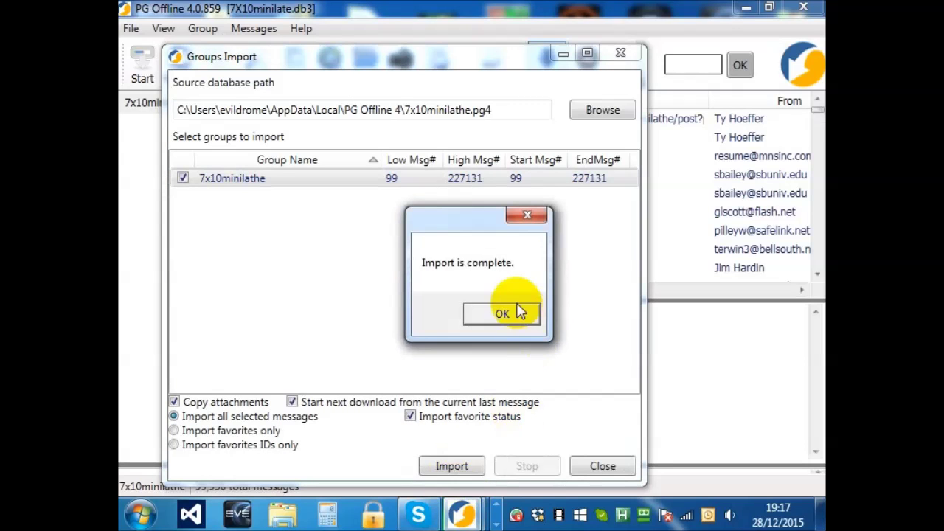
click(515, 313)
click(593, 466)
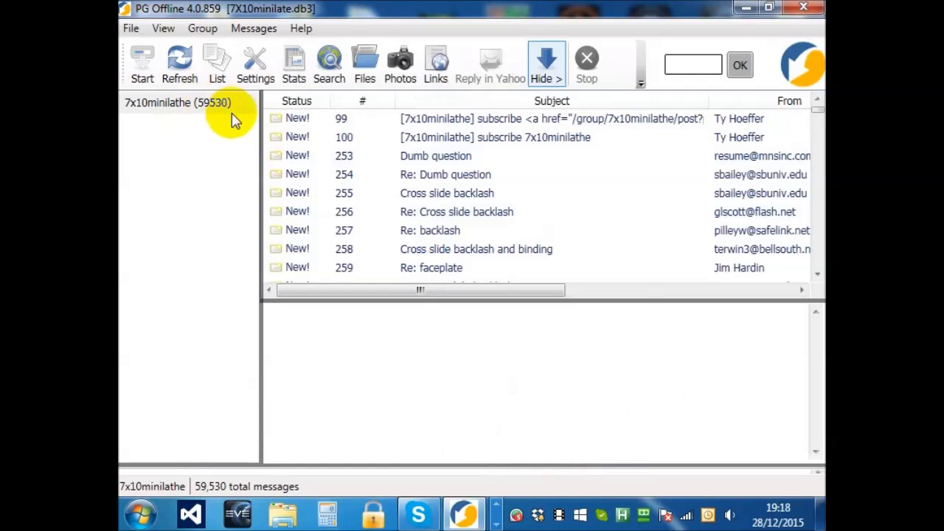
Sort the 7x10minilathe messages by the Subject column and browse the sorted list.
drag(817, 110, 794, 284)
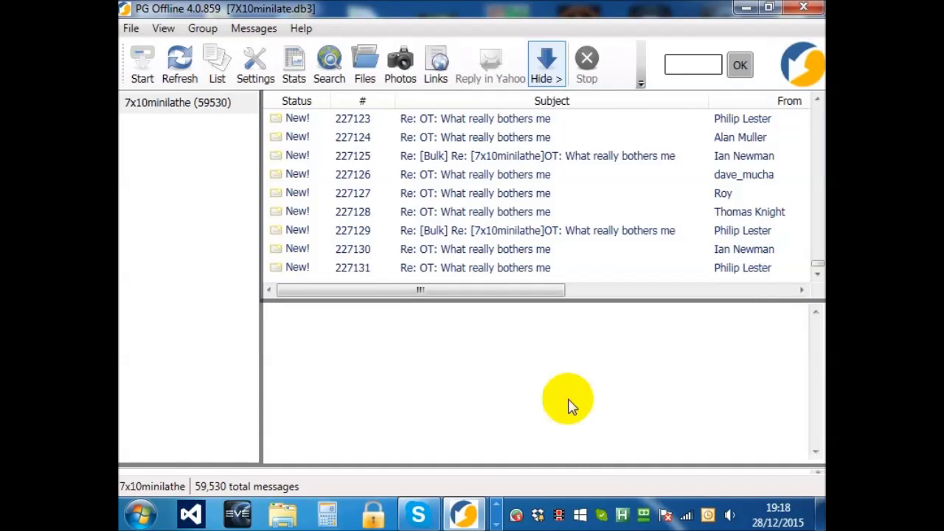
click(546, 103)
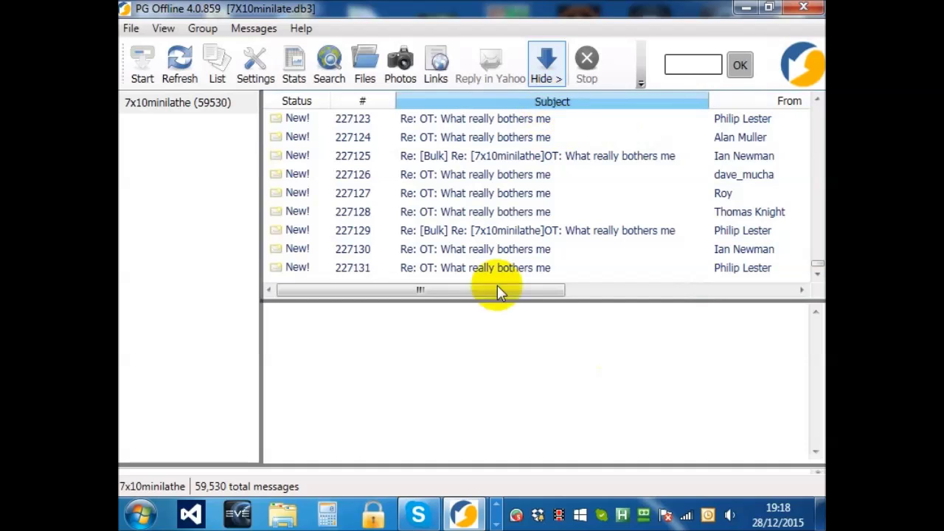
scroll(811, 194, up, 10)
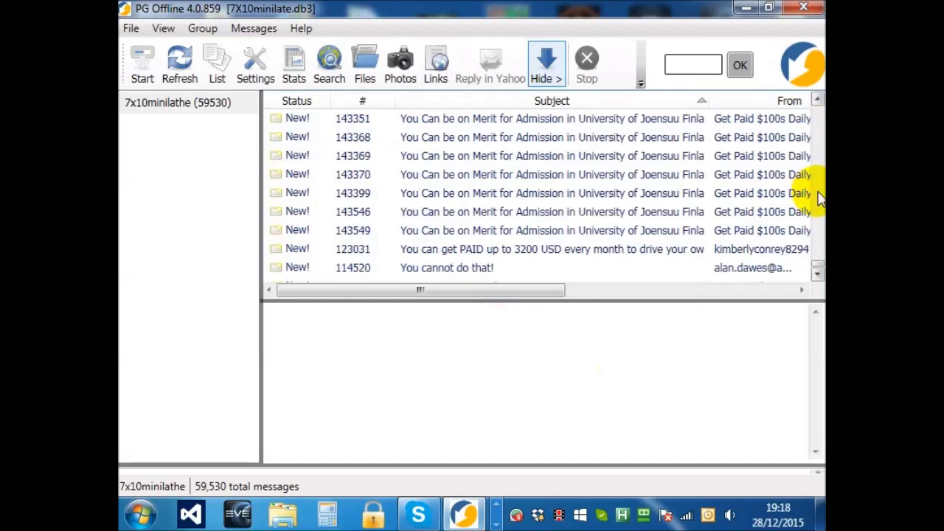
drag(819, 269, 817, 249)
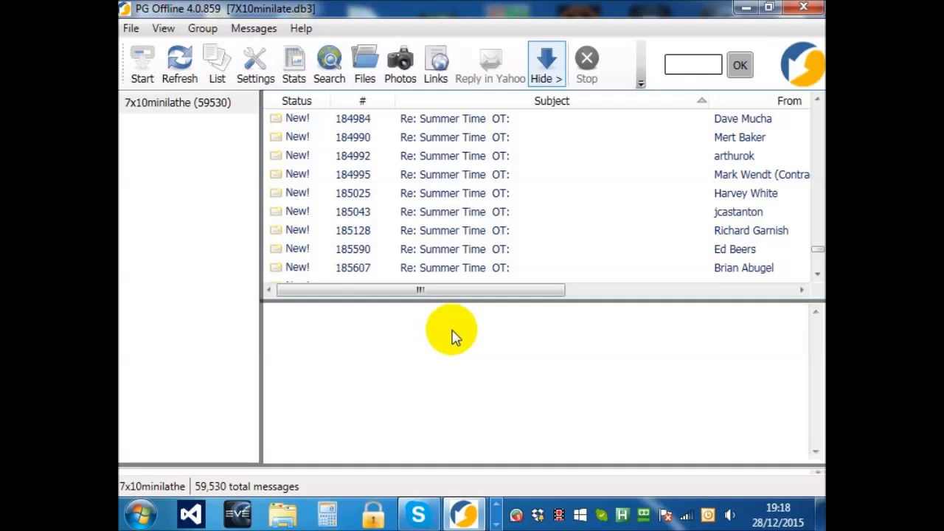
click(332, 70)
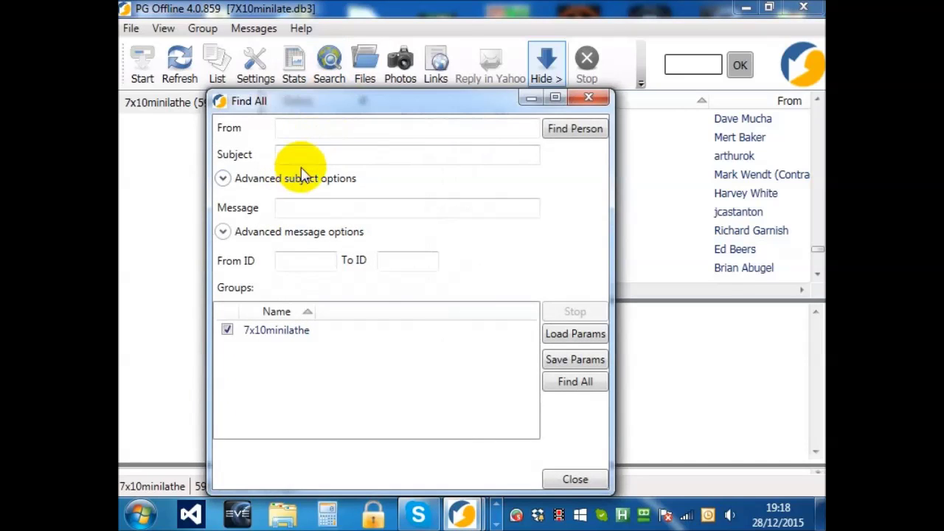
Find All messages whose subject has any of: (OT) (O.T.) O.T. OT: Republican Democrat.
click(260, 186)
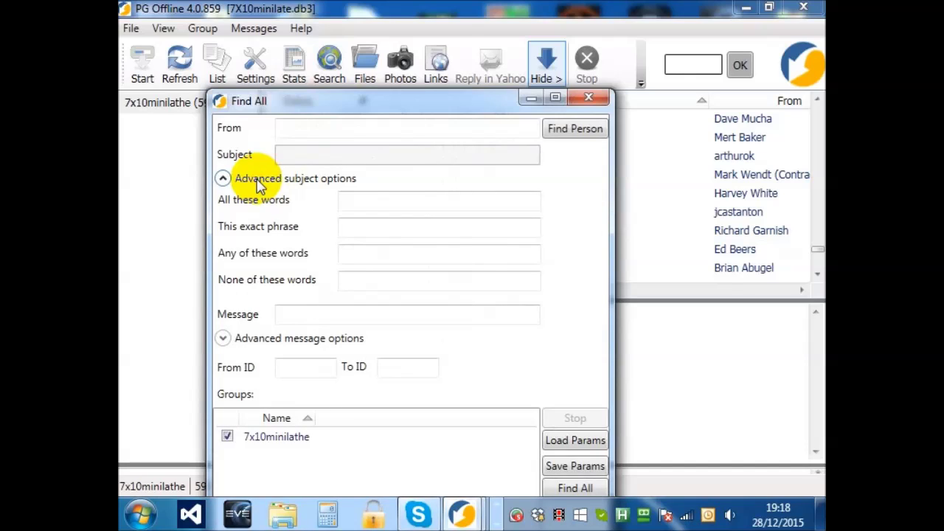
click(367, 251)
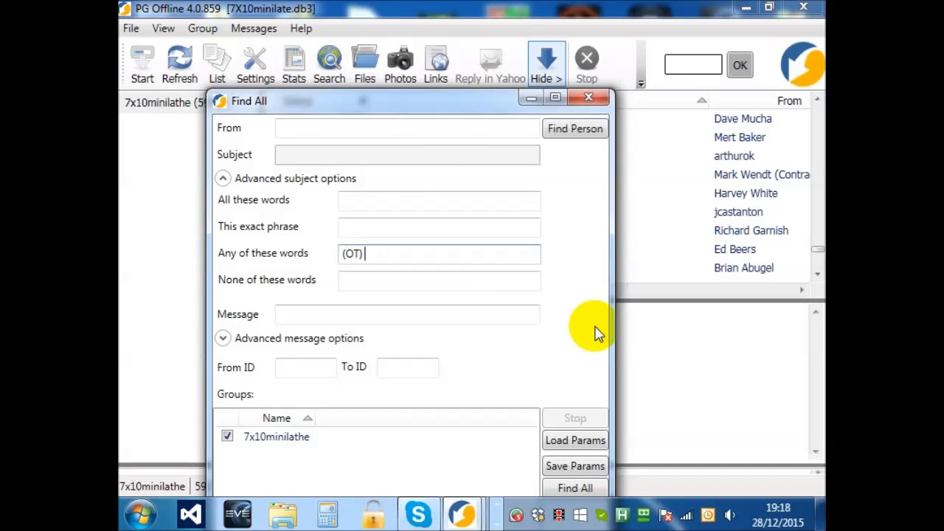
text((OT) (O.T.) O.T.  OT:  Rep)
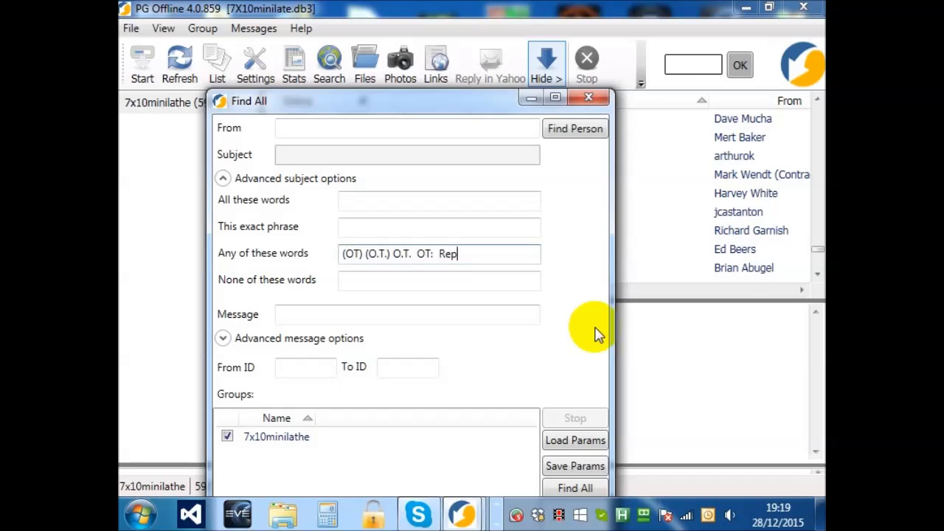
text(ublican Democ)
text(rat)
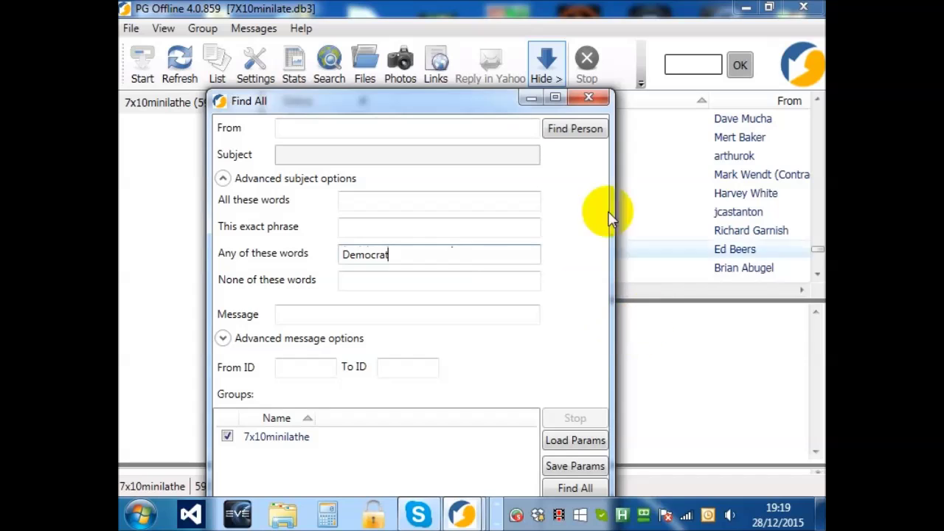
drag(481, 94, 481, 44)
click(567, 437)
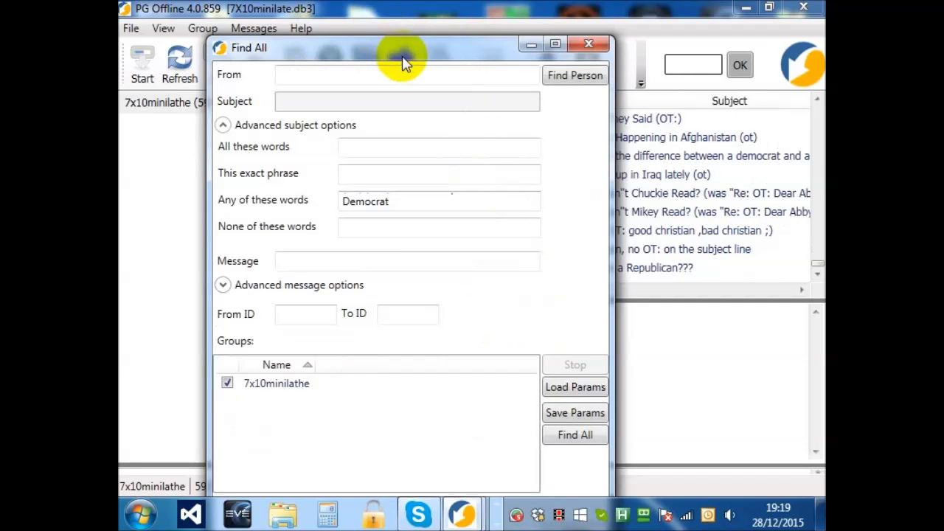
drag(394, 53, 462, 36)
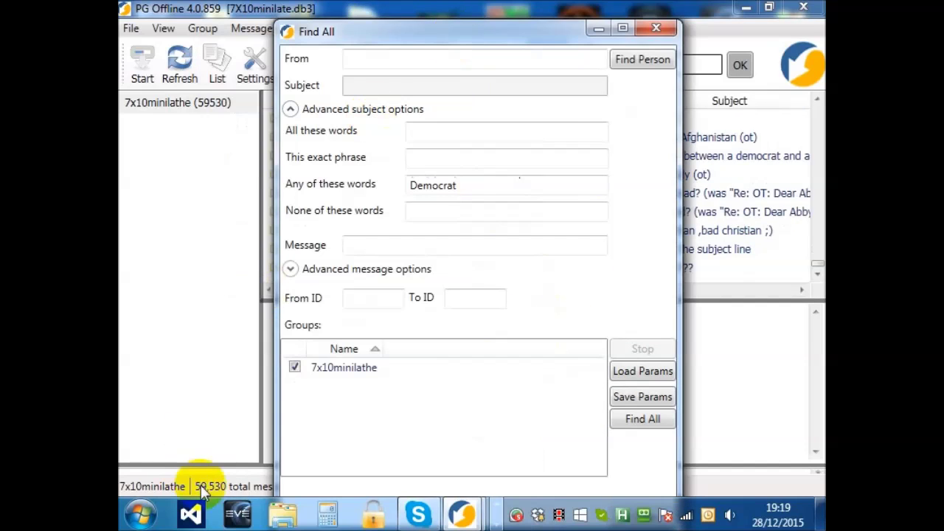
drag(211, 468, 248, 399)
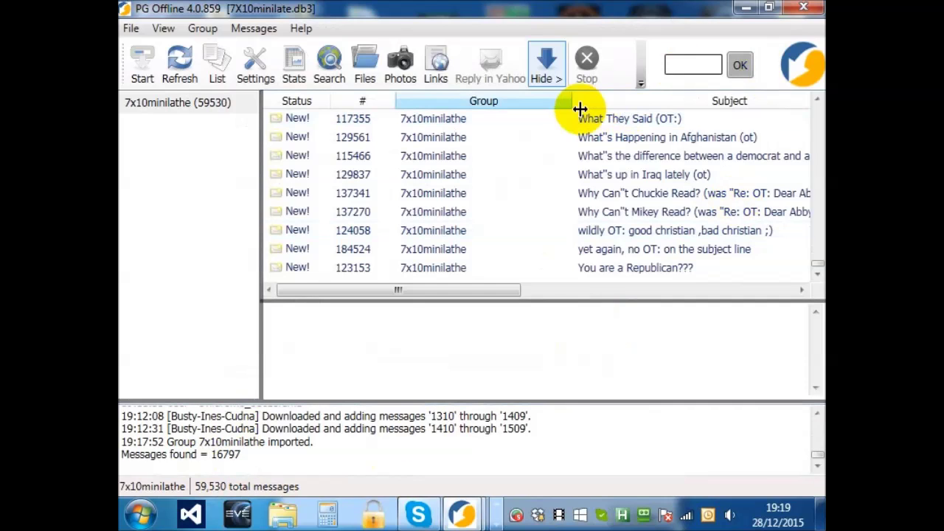
Select all 16,797 search results and delete them.
drag(576, 104, 378, 129)
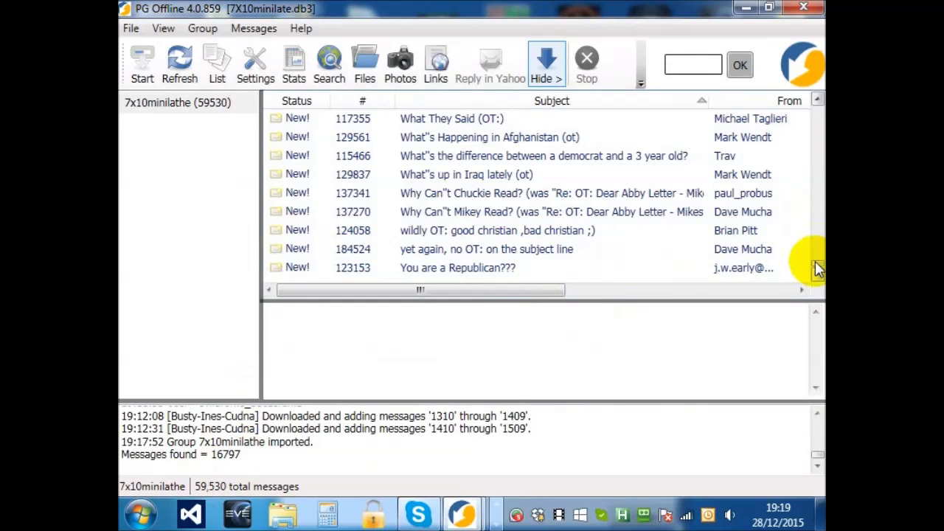
click(633, 179)
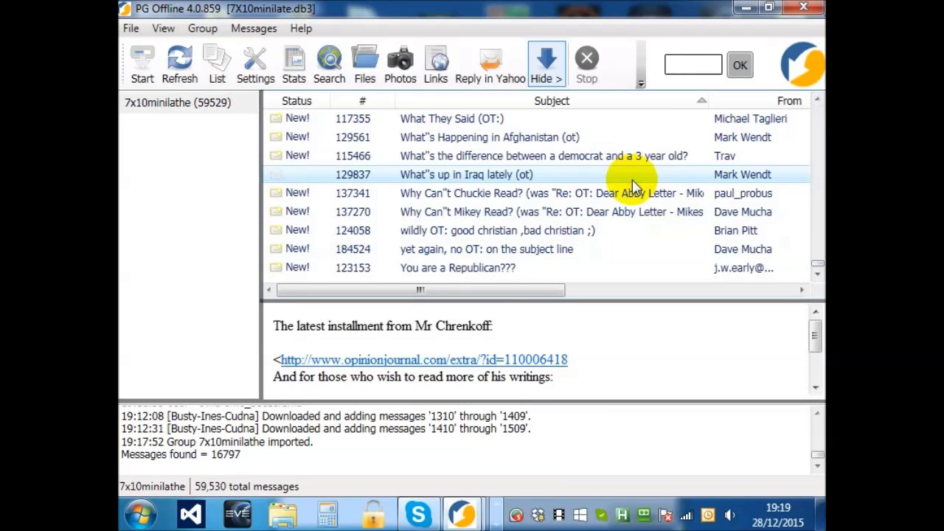
key(ctrl+a)
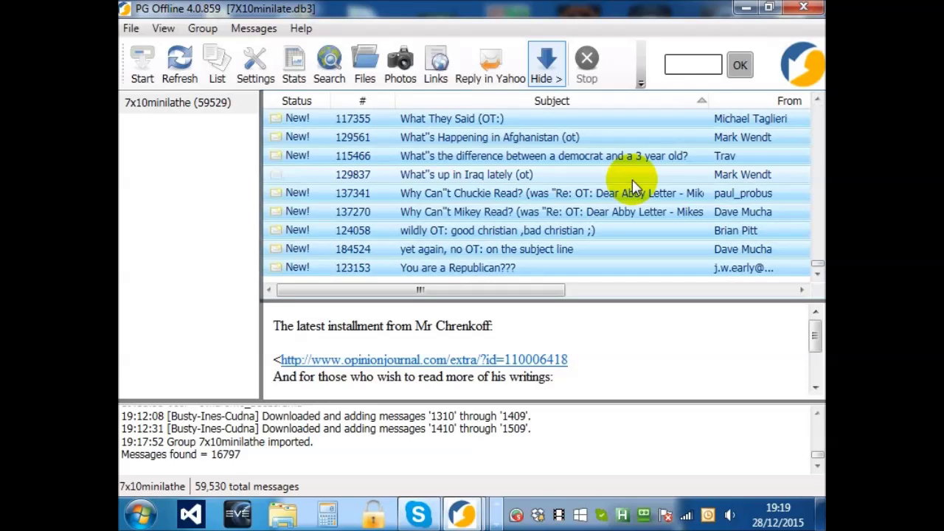
right_click(527, 179)
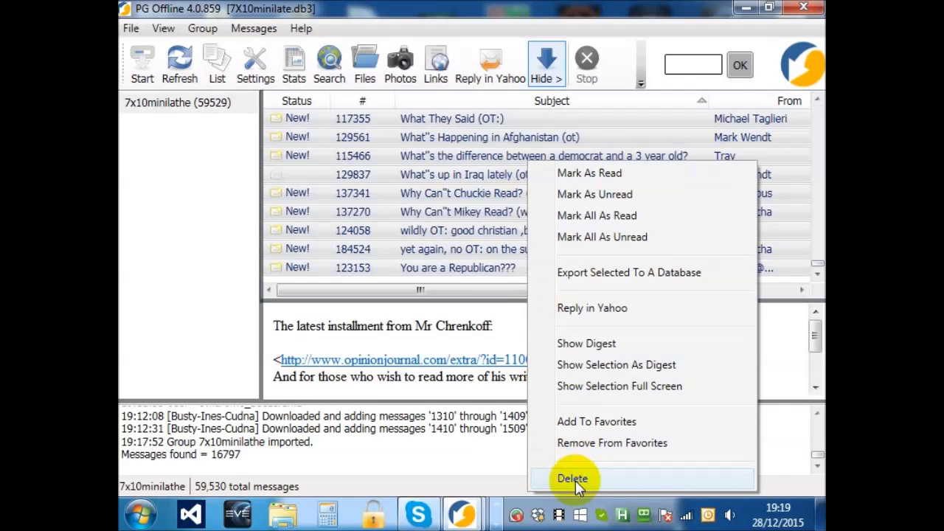
click(575, 480)
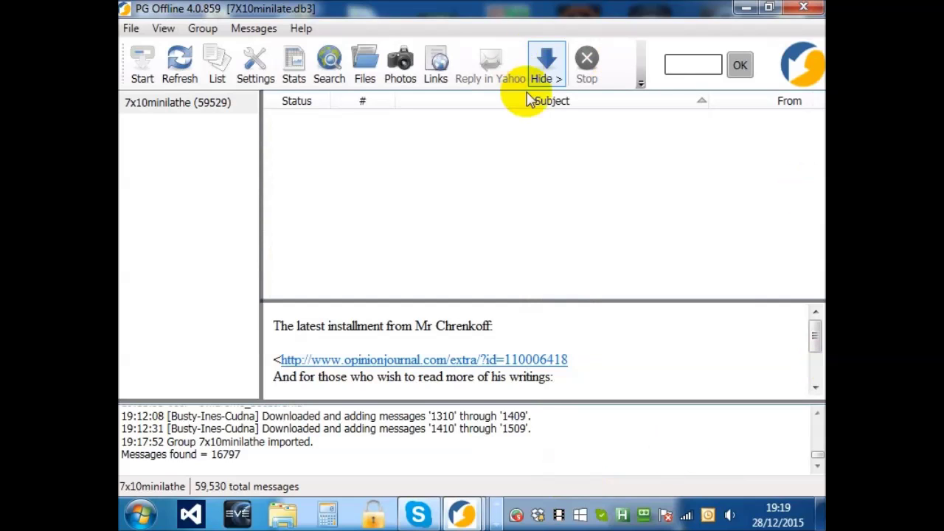
Close Find All and reload the 7x10minilathe group, now holding 42,733 messages.
mouse_move(483, 523)
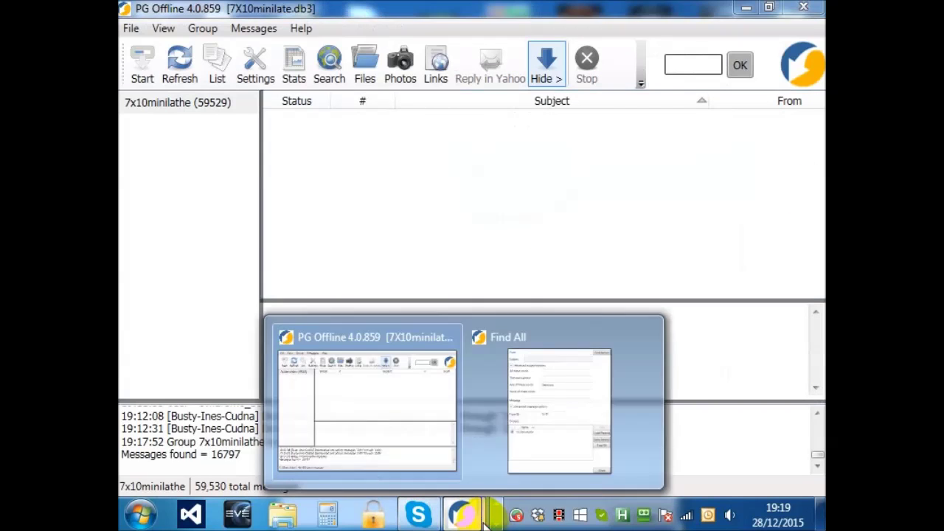
click(570, 432)
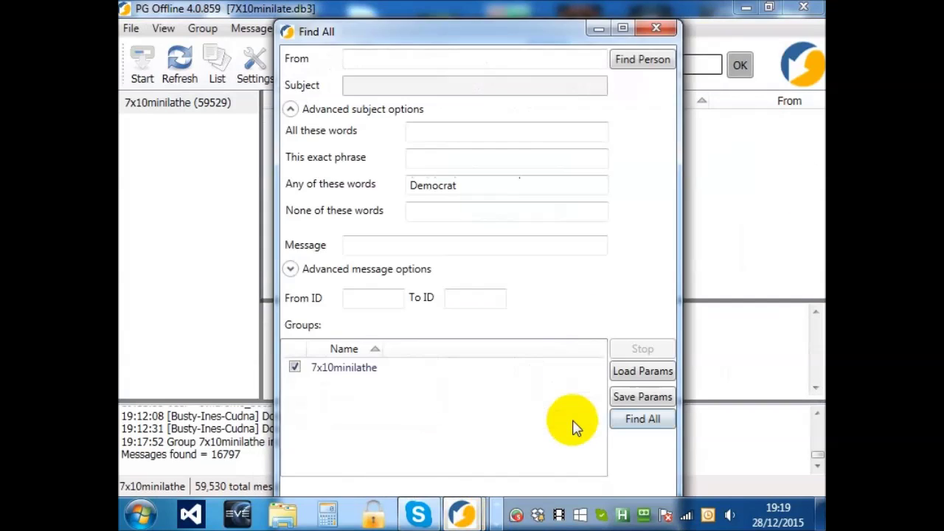
click(657, 28)
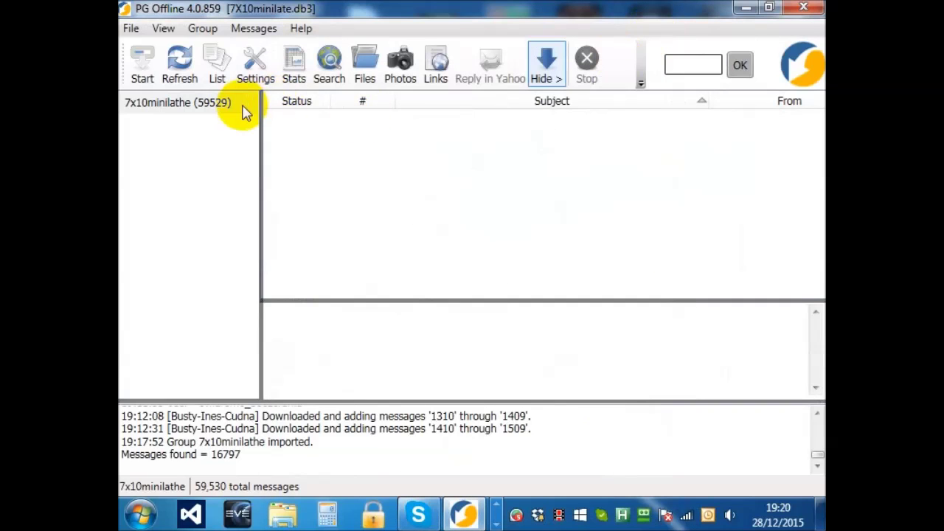
click(244, 109)
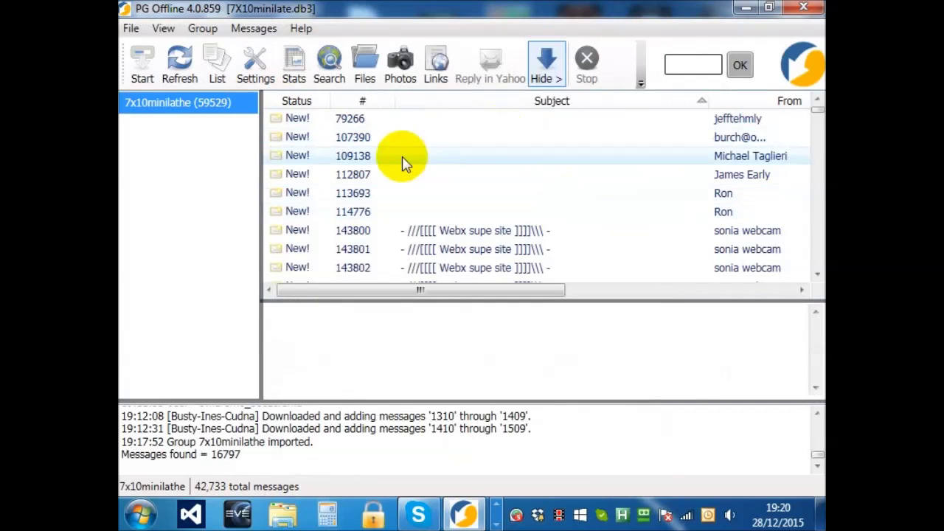
drag(818, 112, 819, 253)
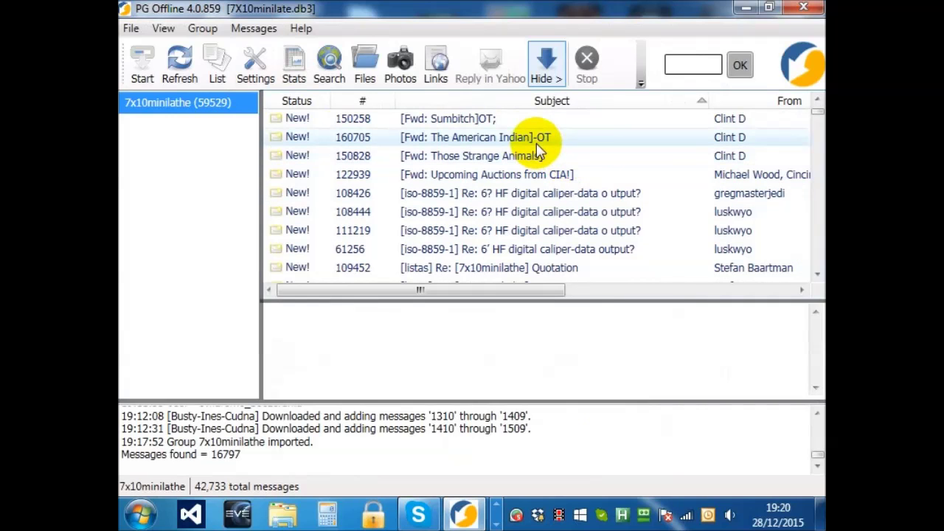
click(819, 267)
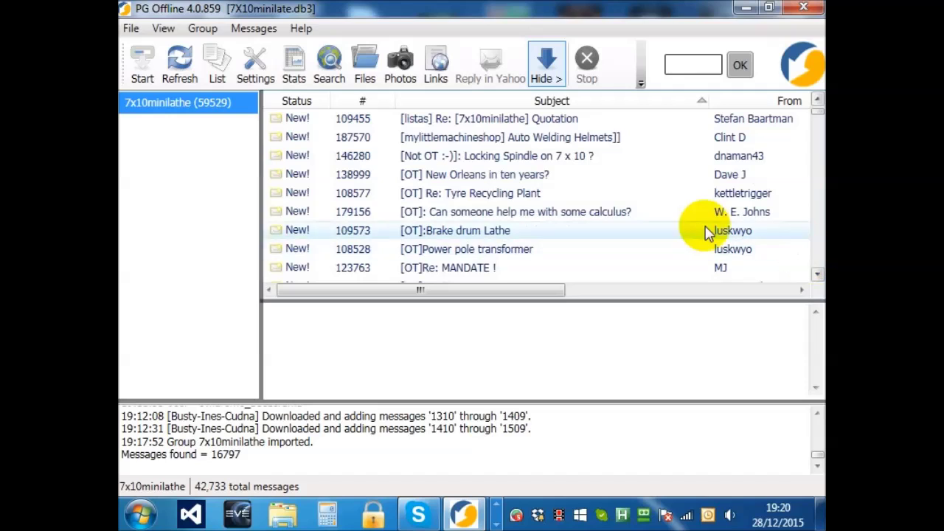
Search for messages whose subject contains the exact phrase -OT, finding 93.
click(330, 73)
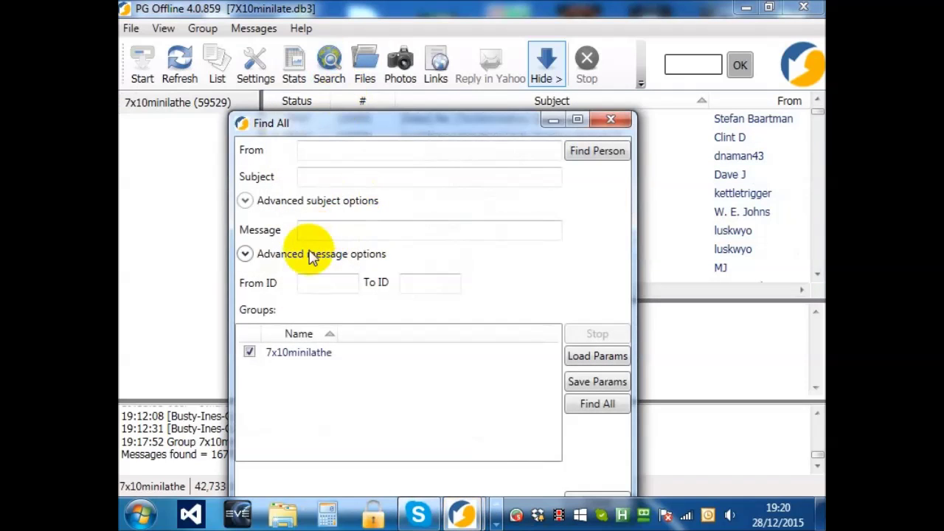
click(291, 204)
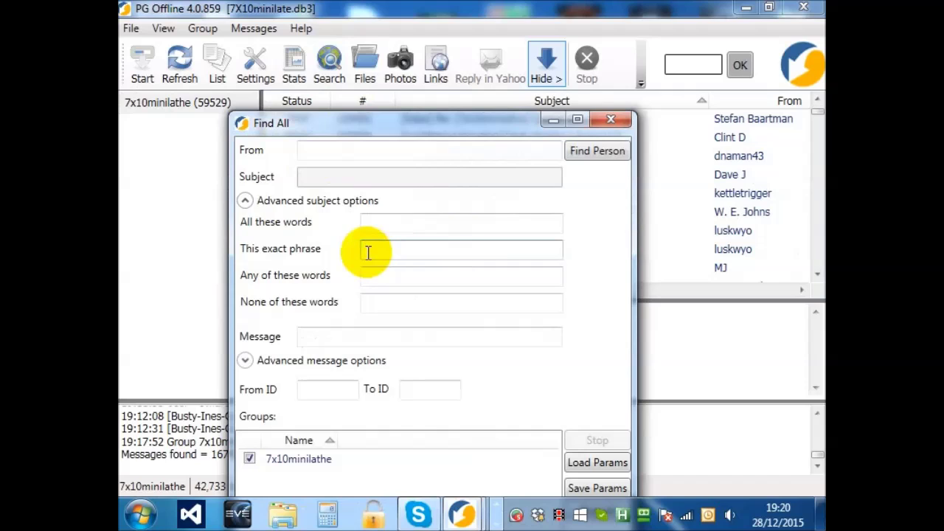
text(-OT)
drag(480, 124, 475, 99)
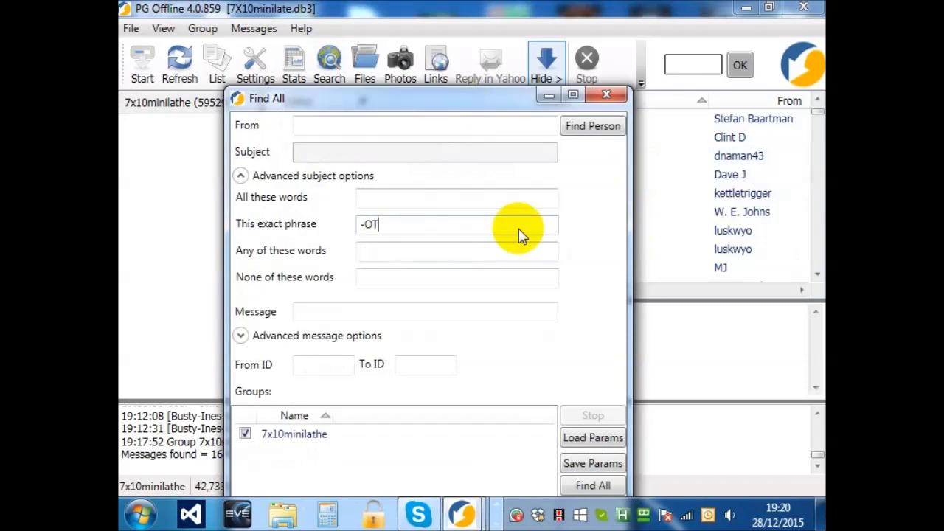
click(594, 486)
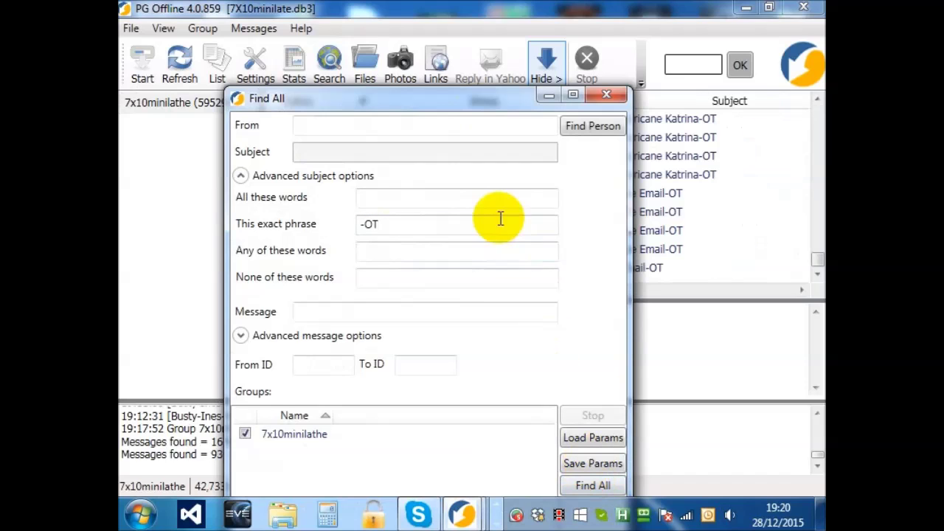
drag(458, 109, 558, 60)
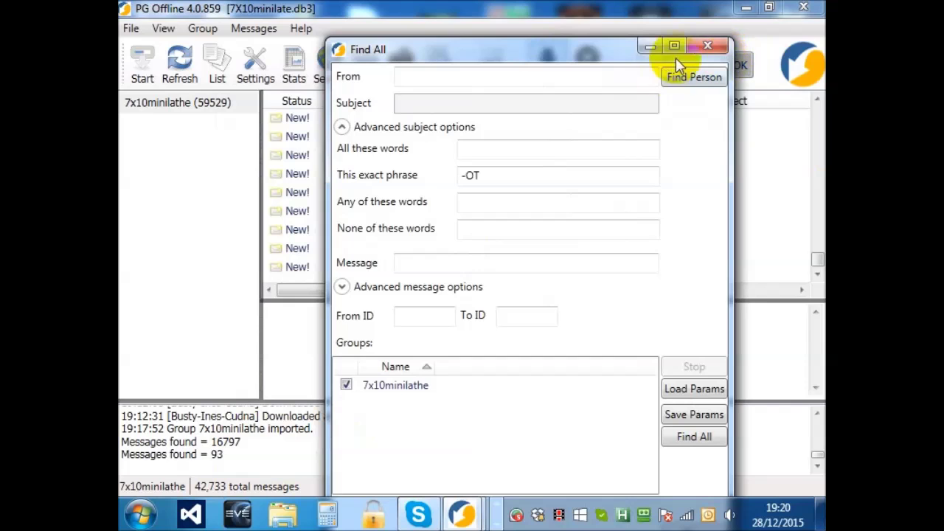
Select all 93 -OT results and delete them.
click(651, 48)
click(548, 193)
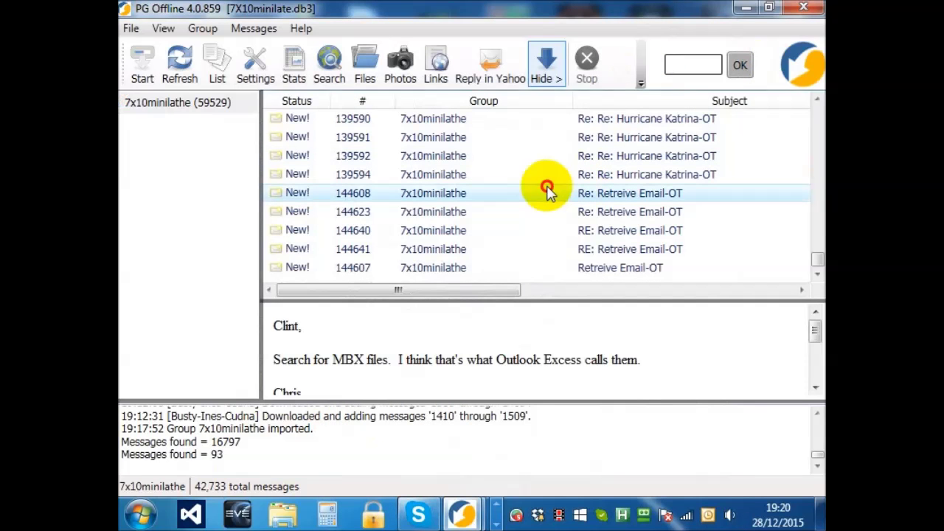
key(ctrl+a)
right_click(510, 203)
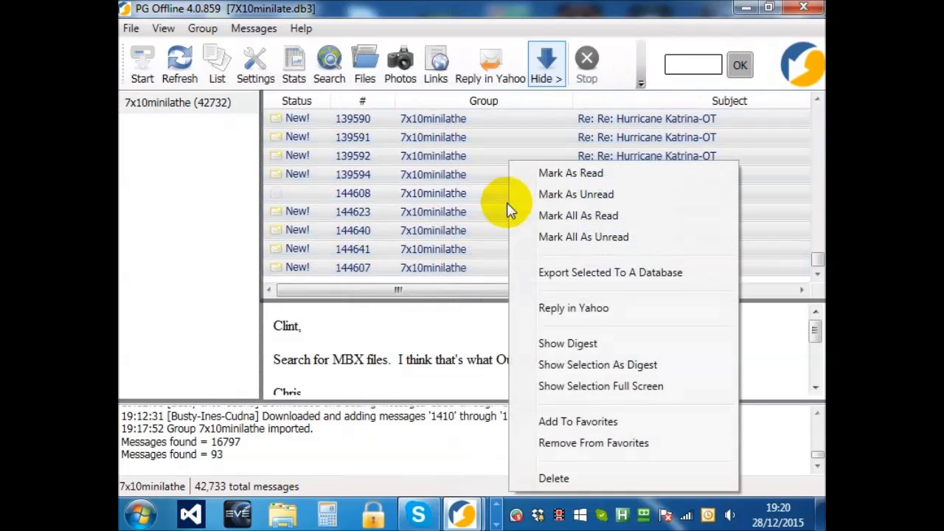
click(579, 478)
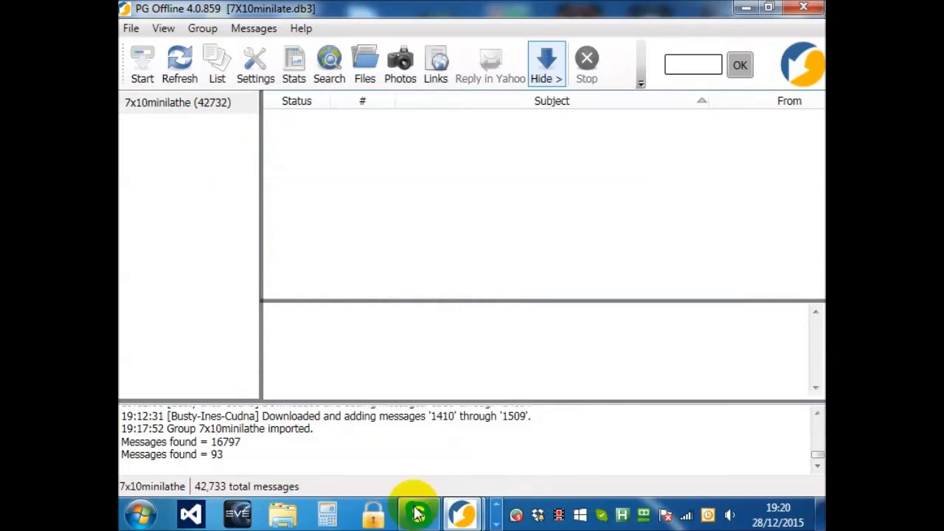
Close Find All and reshow the 7x10minilathe group, now at 42,640 messages.
mouse_move(486, 514)
click(528, 469)
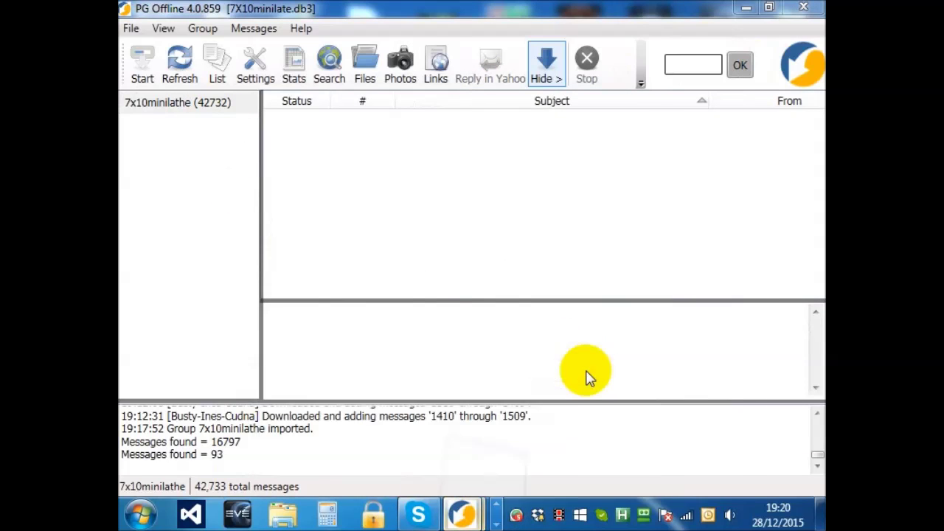
click(709, 48)
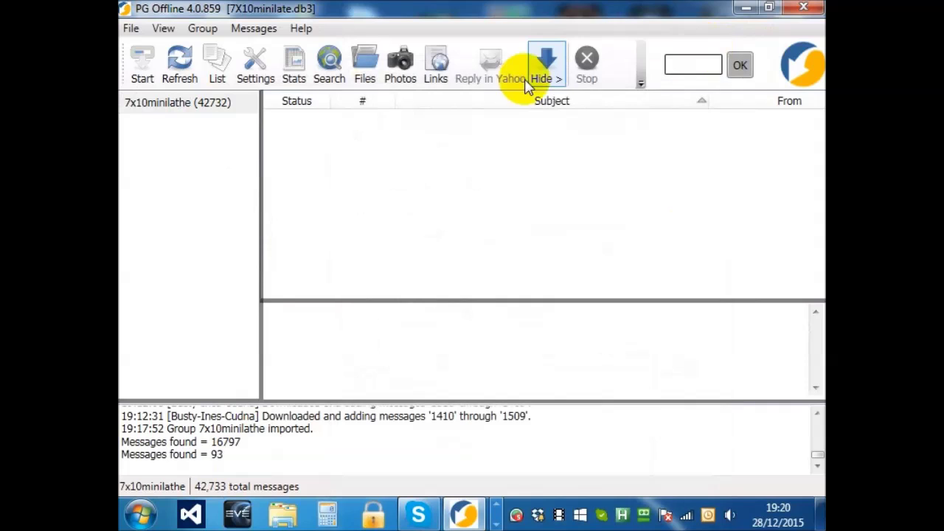
click(212, 107)
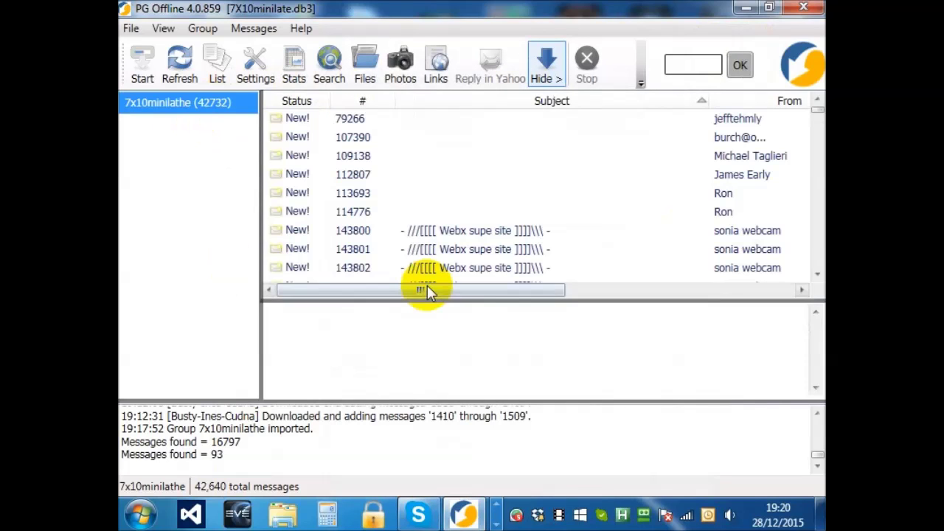
Page down the message list to the New Shop - Problem threads.
click(815, 246)
click(815, 245)
click(815, 246)
click(816, 246)
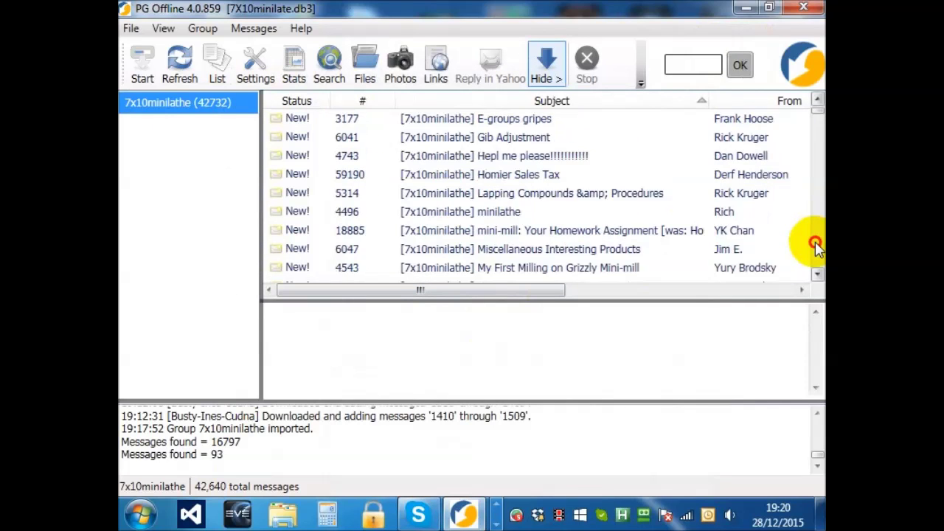
click(815, 245)
click(815, 245)
drag(817, 109, 805, 197)
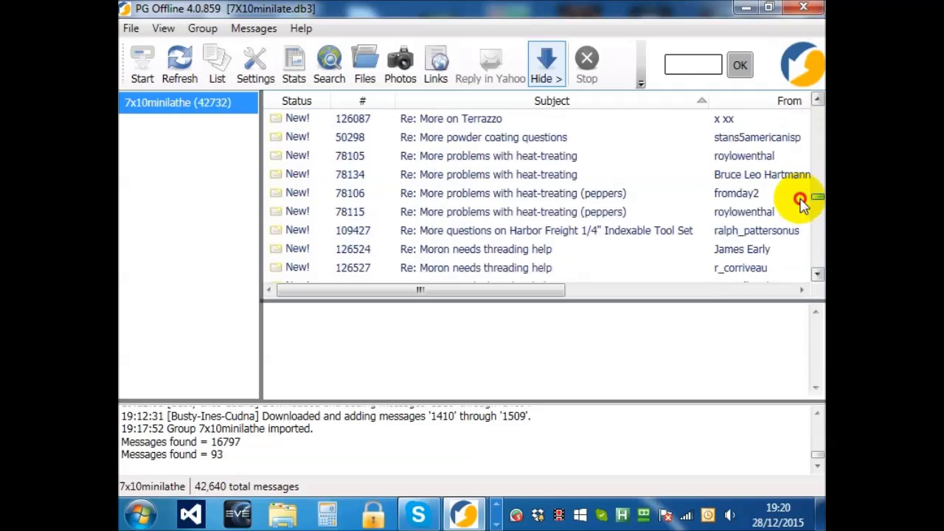
drag(818, 255, 818, 254)
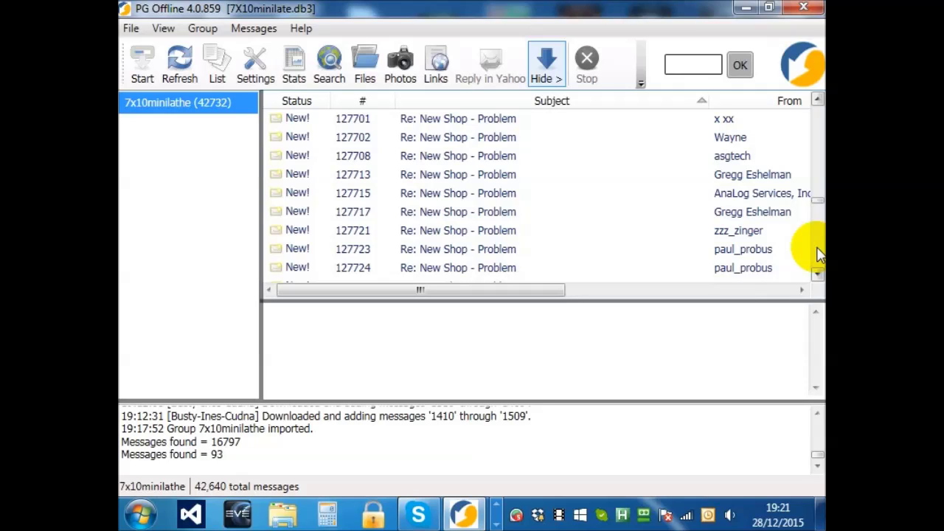
click(131, 30)
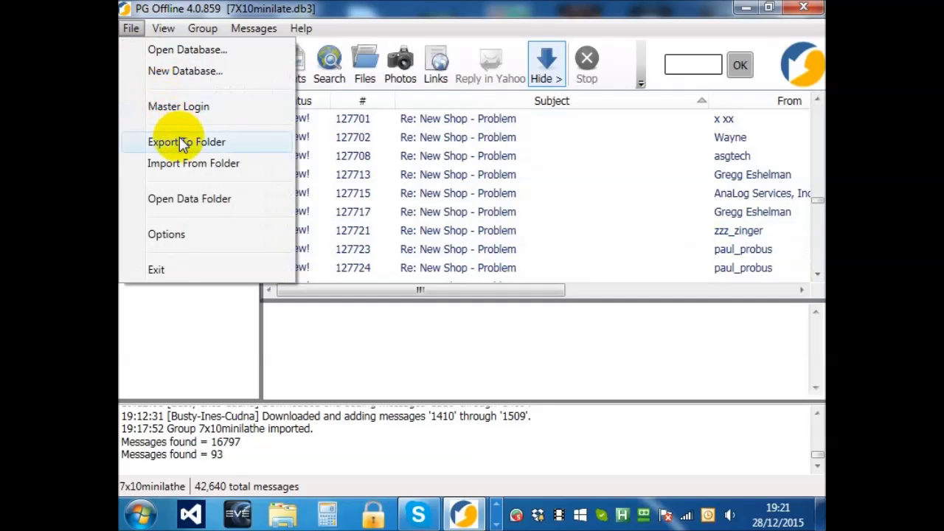
Export the group as 7x10minilathe-cleaned.pg4 and open the PG Offline 4 data folder.
click(250, 148)
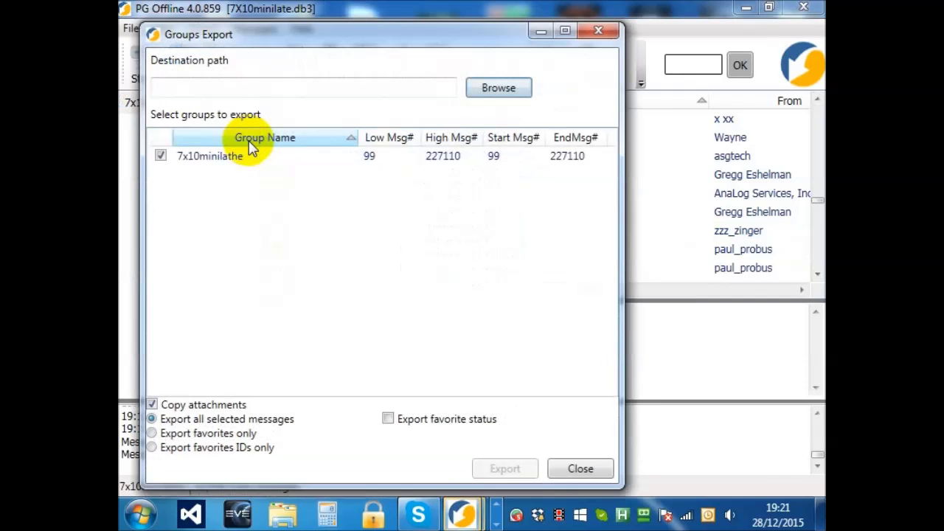
click(518, 97)
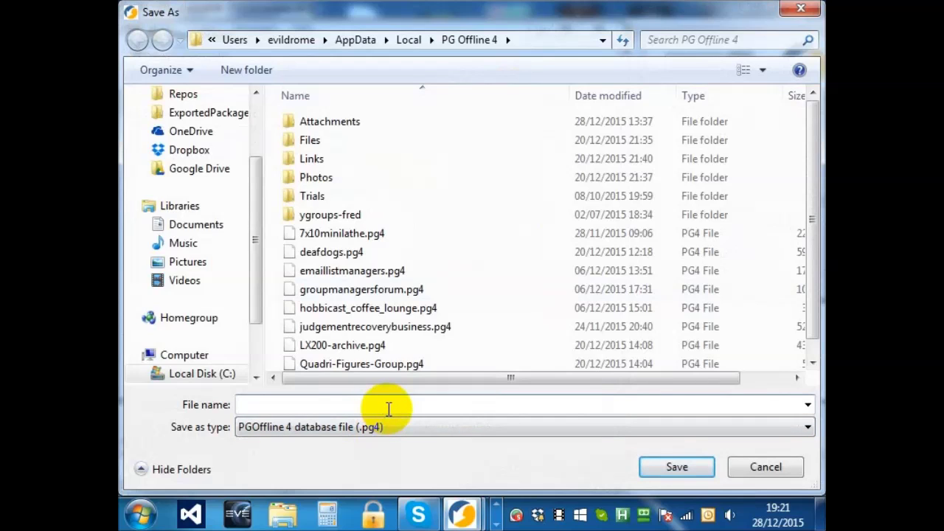
text(7)
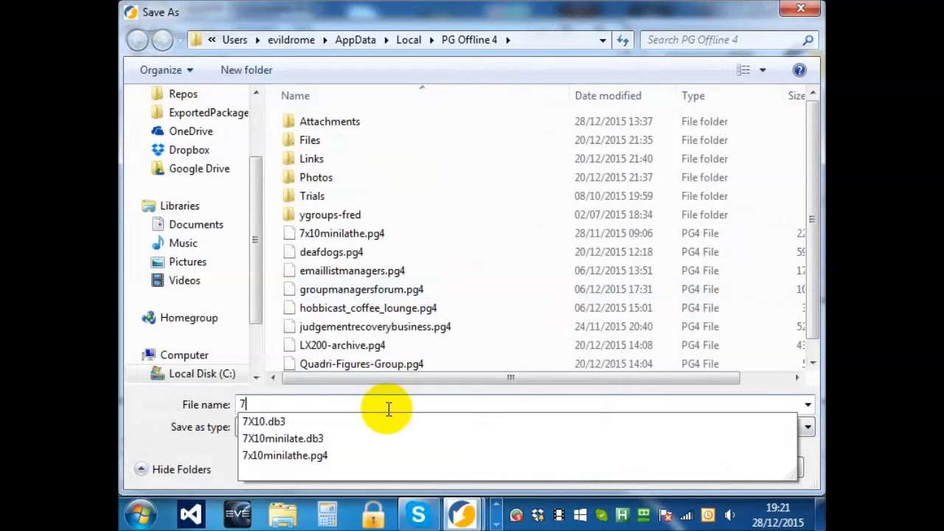
text(x10mi)
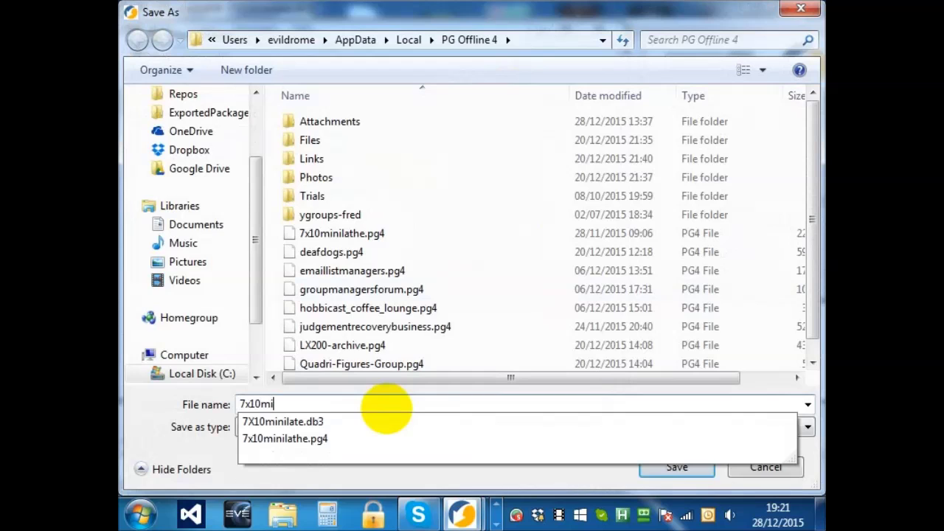
text(nilathe)
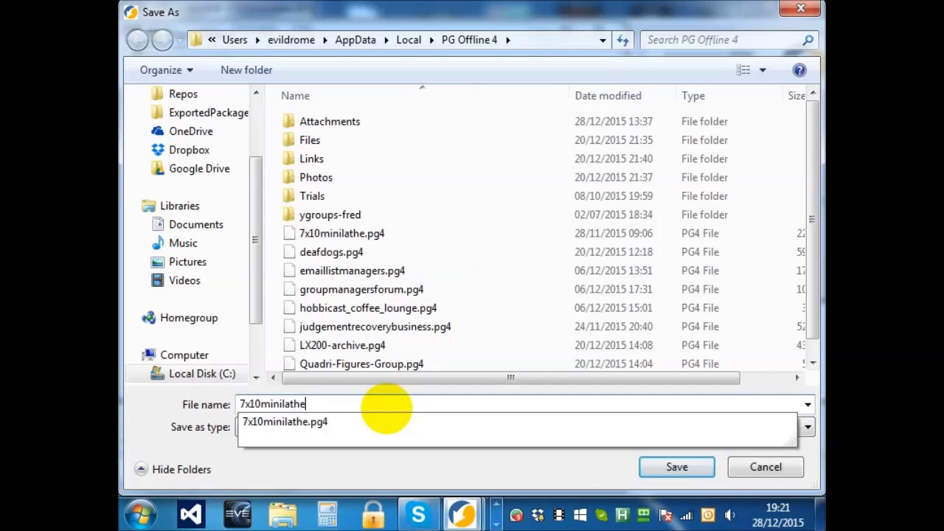
text(-cleaned)
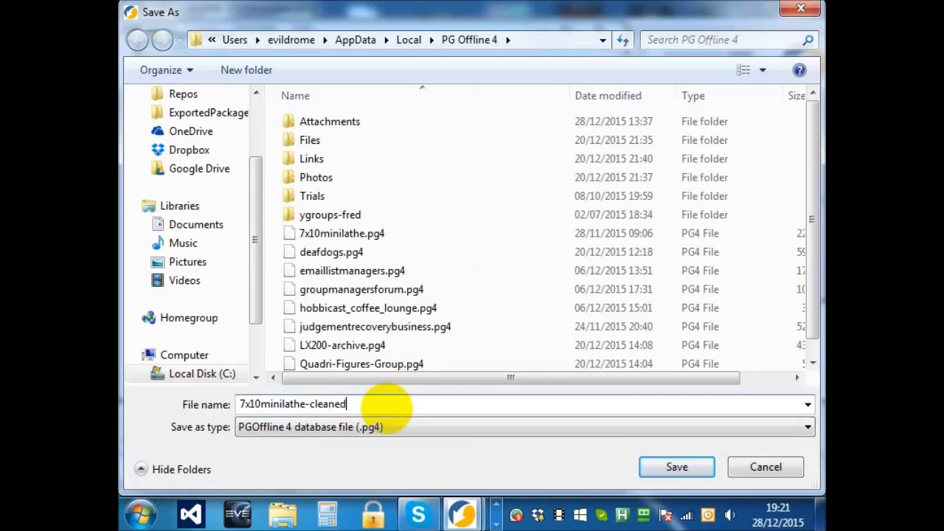
key(Return)
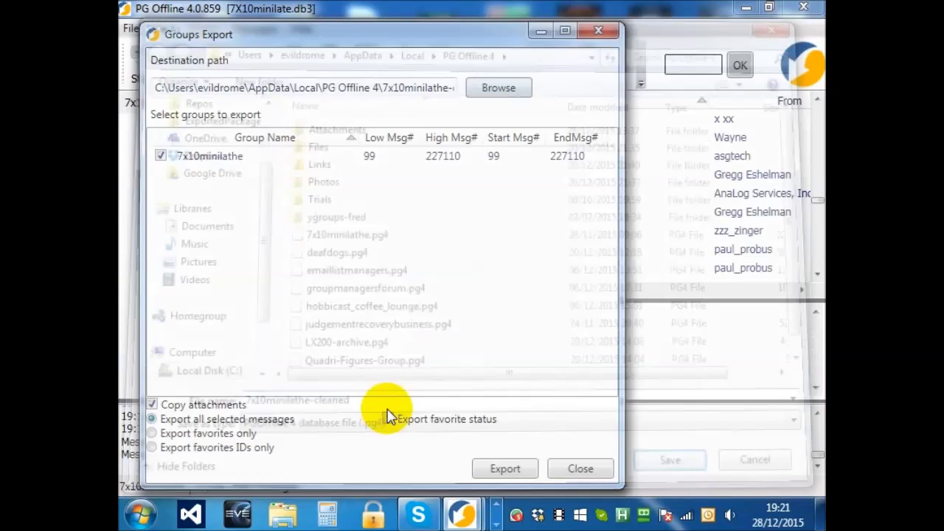
click(502, 470)
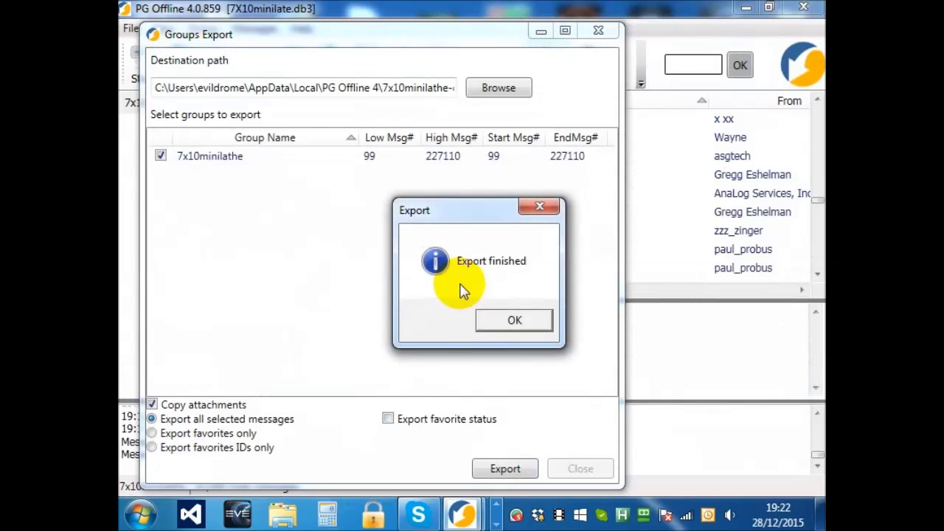
click(547, 318)
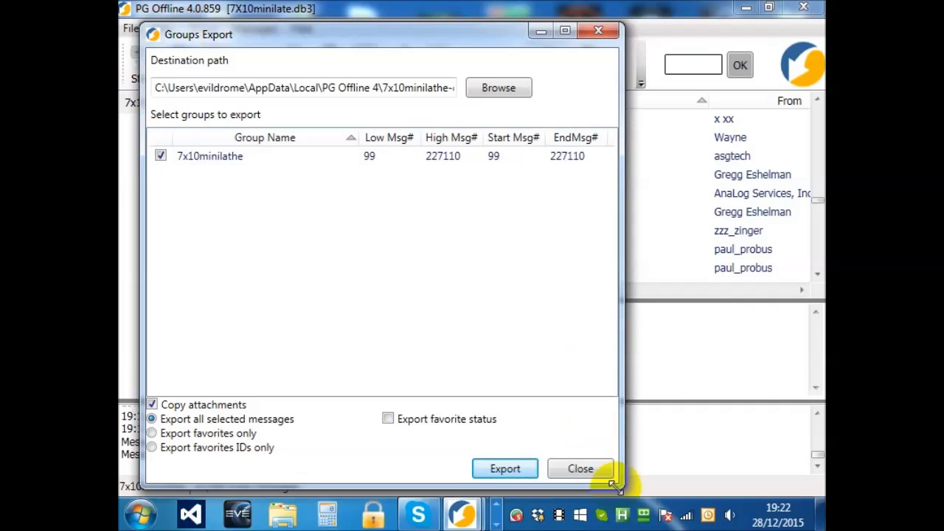
click(580, 469)
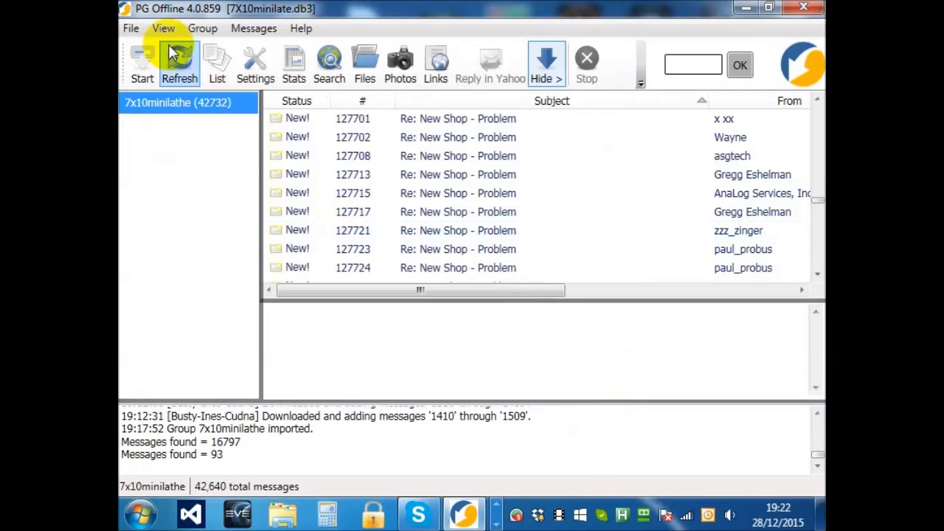
click(131, 29)
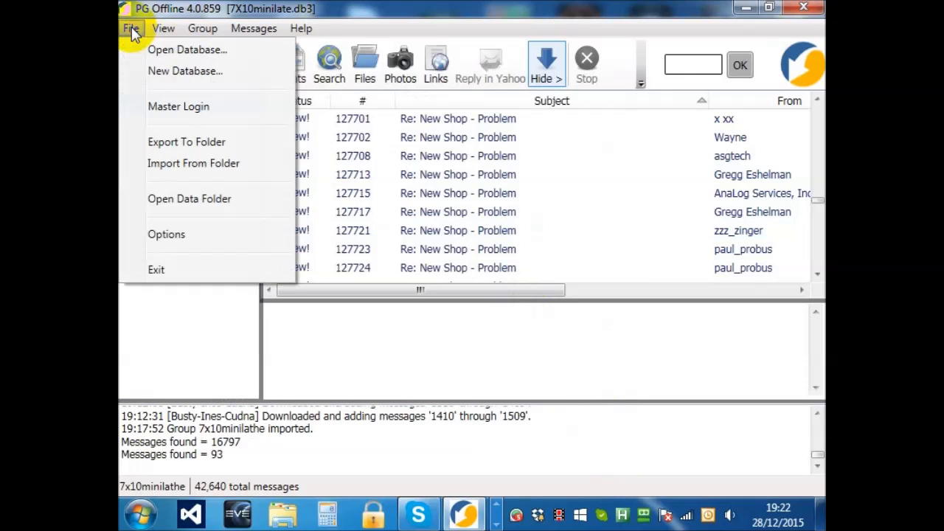
click(177, 199)
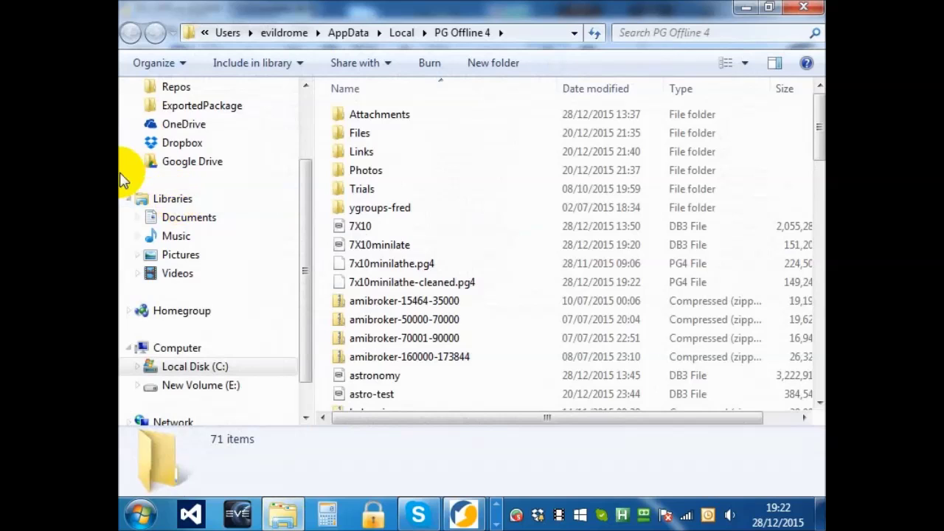
Zip 7x10minilathe-cleaned.pg4 with 7-Zip into 7x10minilathe-cleaned.zip (32,361 KB).
click(454, 282)
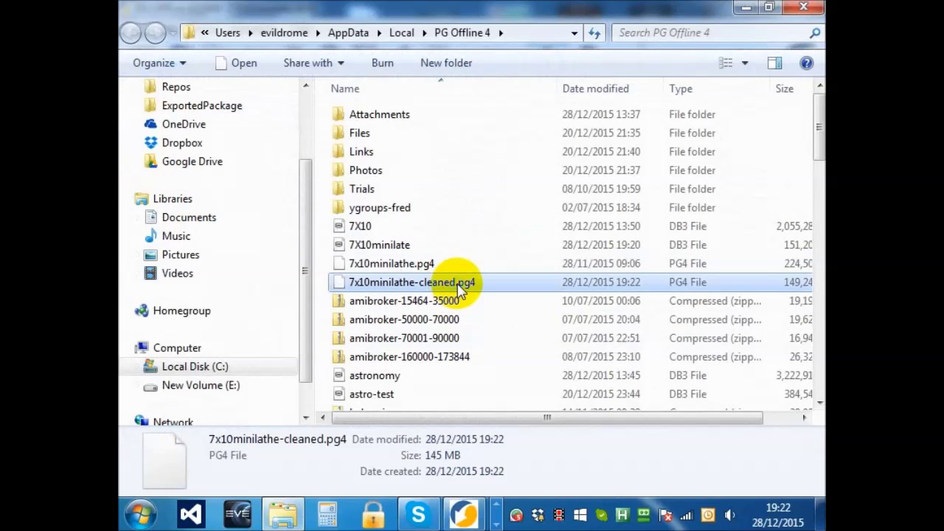
right_click(459, 288)
mouse_move(544, 199)
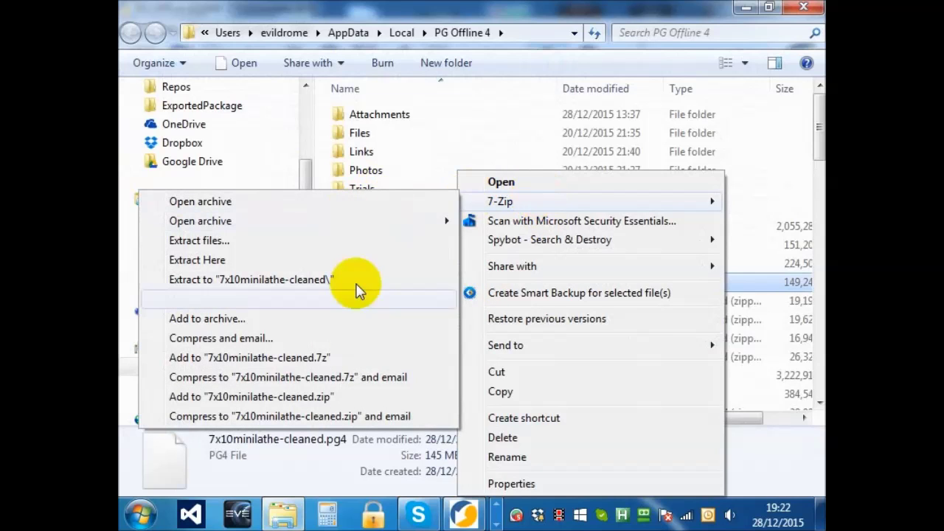
click(318, 396)
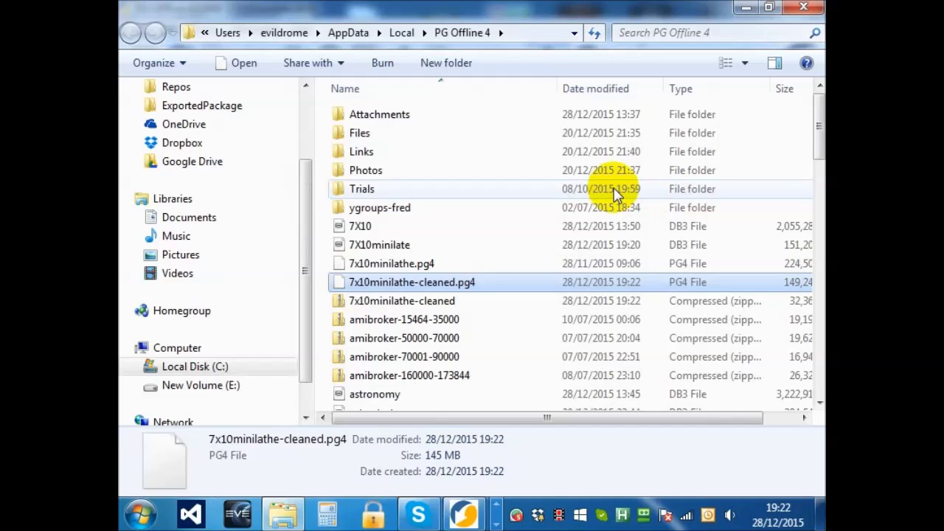
drag(582, 420, 599, 421)
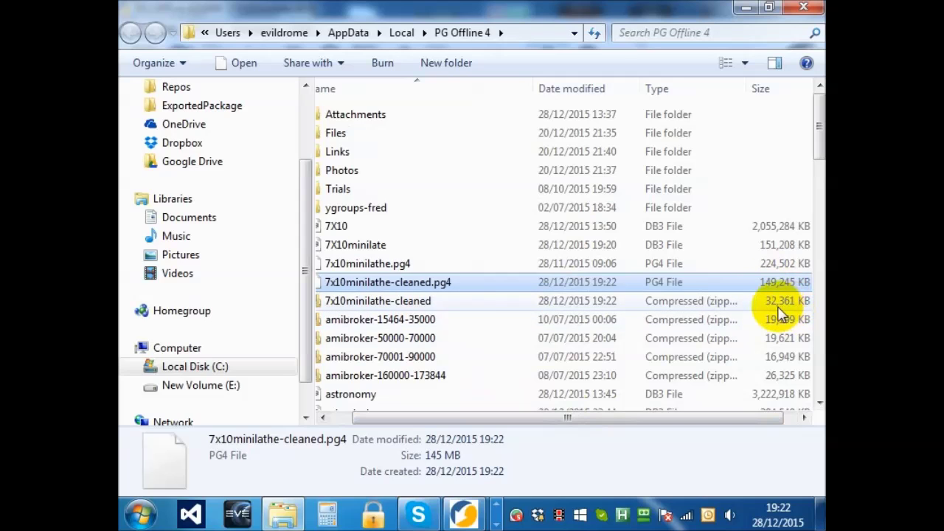
Close the Explorer data folder window to return to the 7x10minilathe message list.
click(805, 8)
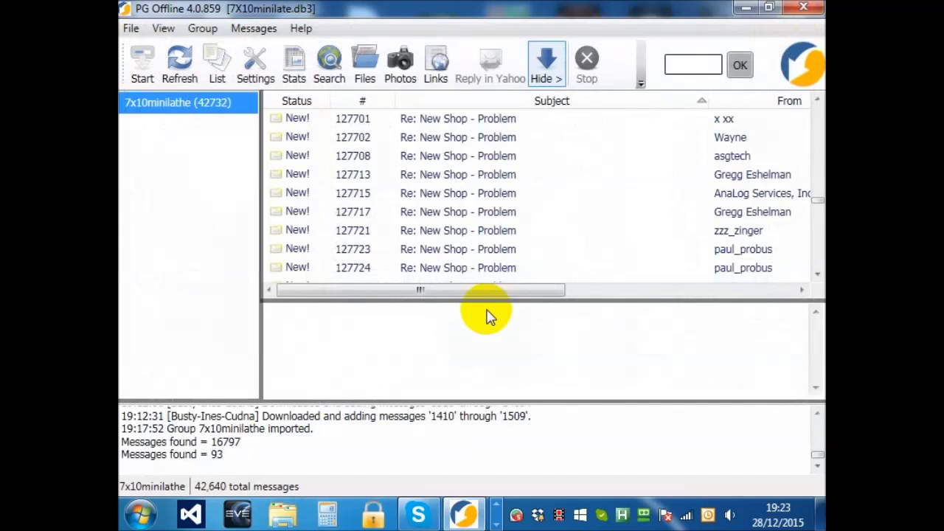